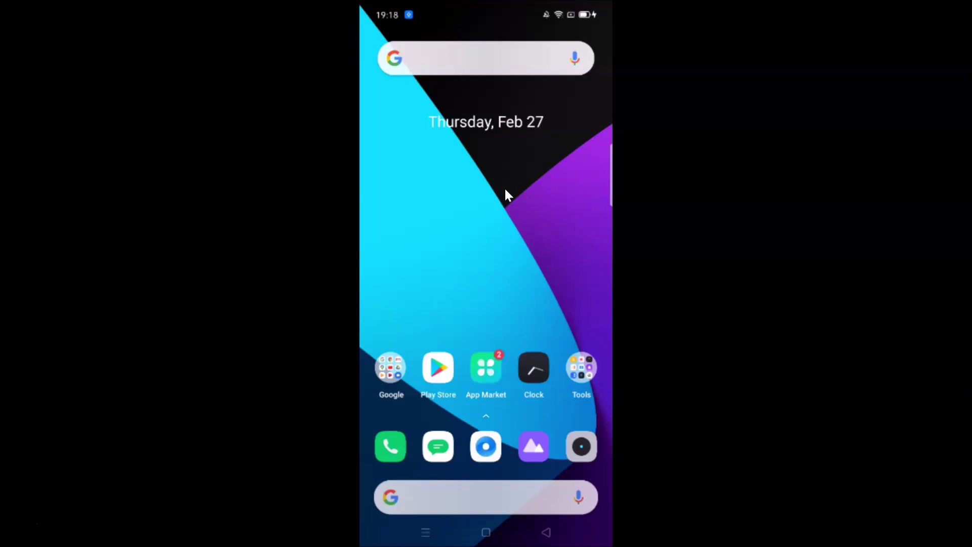
Open the phone's settings and examine the realme UI and Android versions in About Phone.
left_click(389, 43)
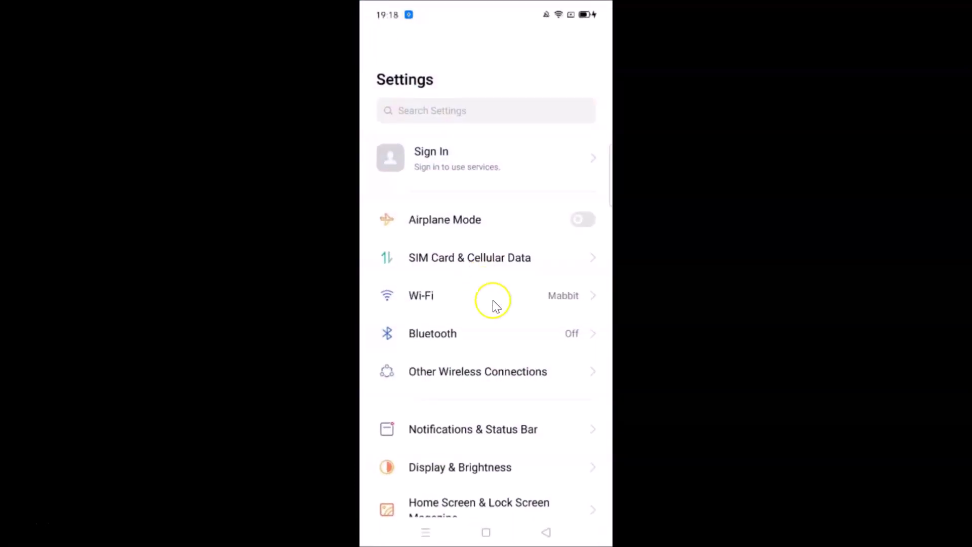
scroll(498, 330, "down", 10)
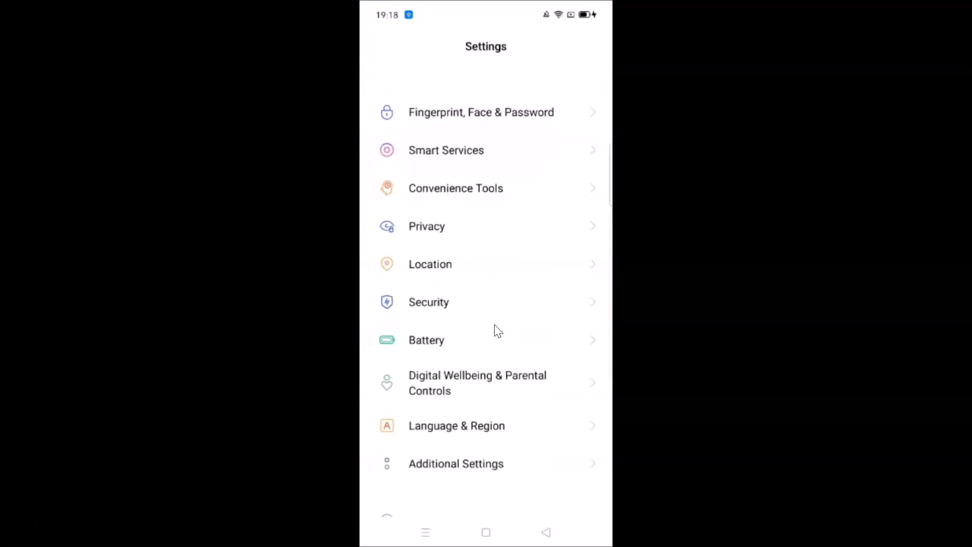
left_click(455, 354)
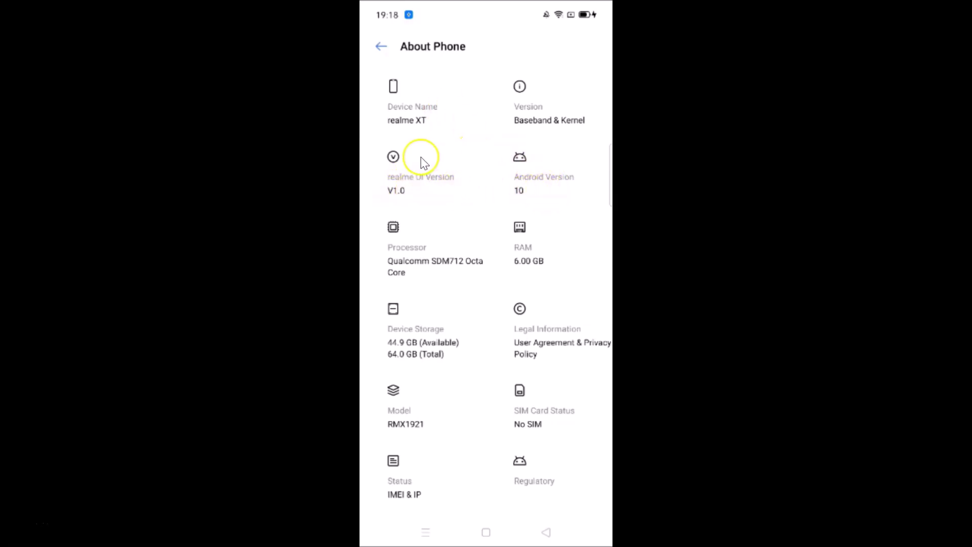
left_click(383, 60)
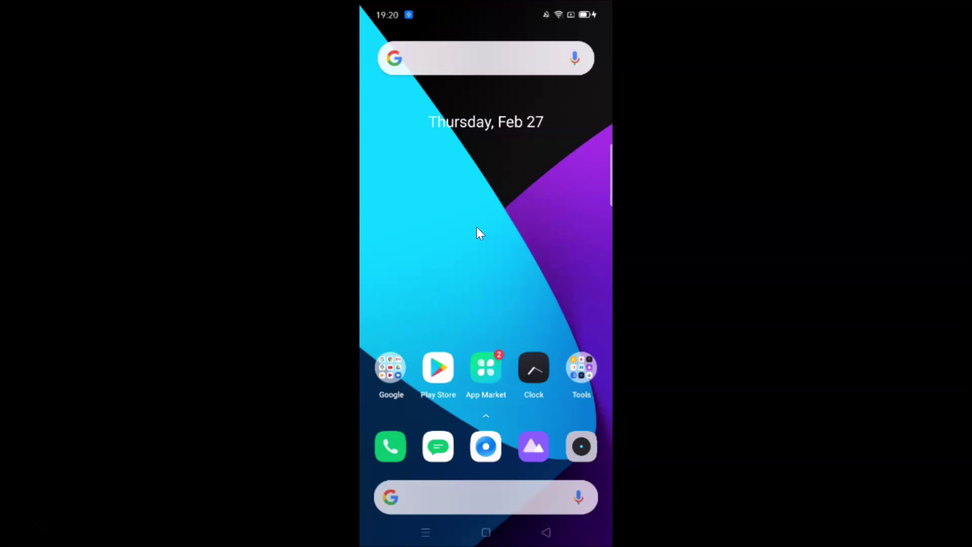
Open the Screen-Off Display options in the Display & Brightness settings and turn on Screen-Off Clock.
scroll(476, 227, "down", 1)
left_click(390, 49)
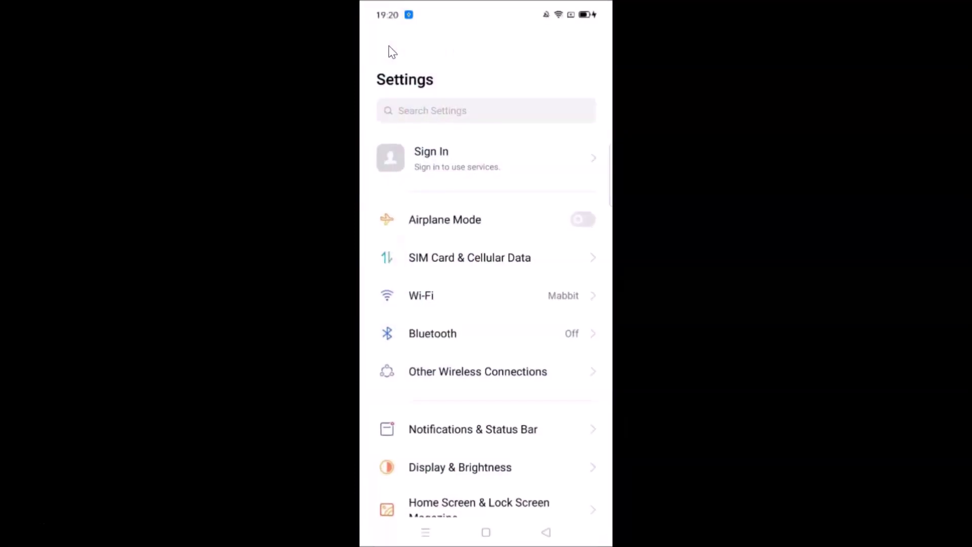
scroll(492, 232, "down", 3)
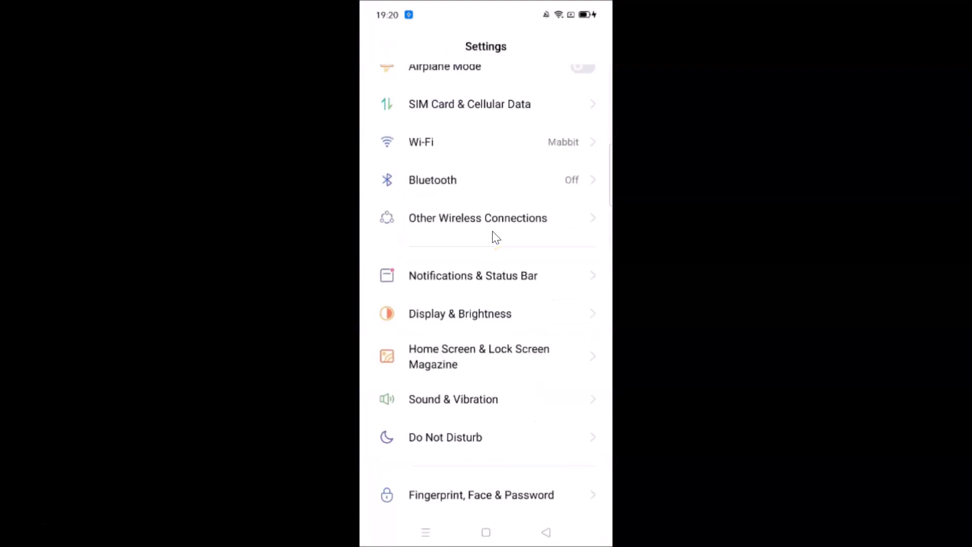
left_click(487, 315)
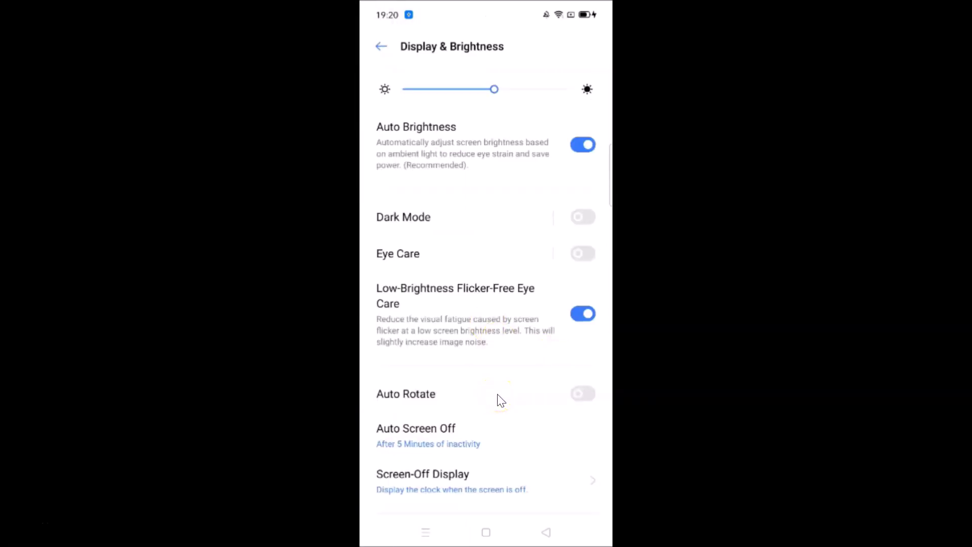
scroll(498, 394, "down", 3)
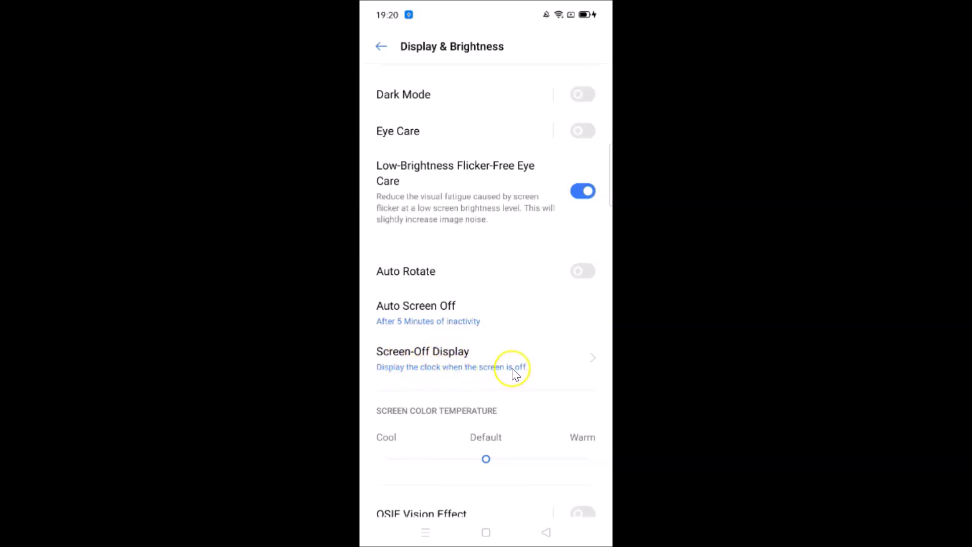
left_click(418, 357)
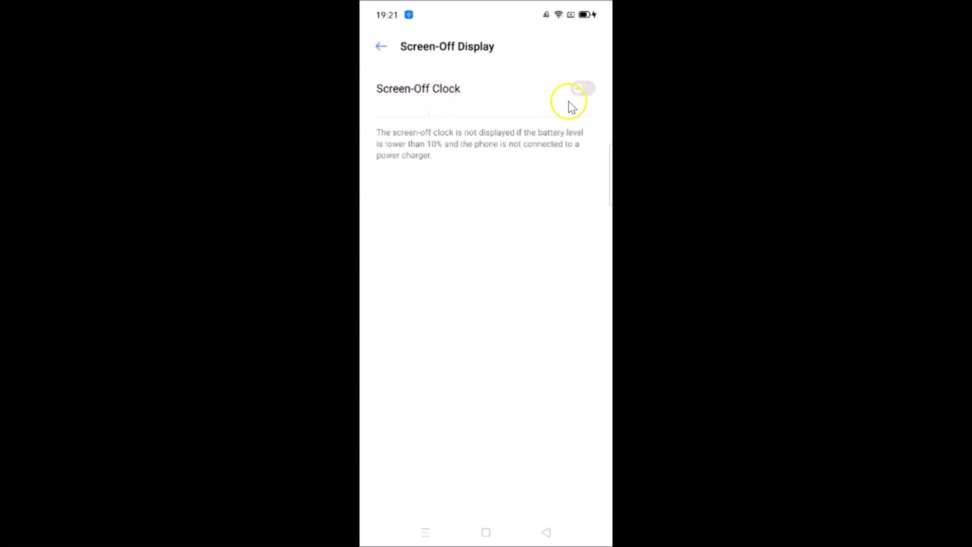
left_click(587, 93)
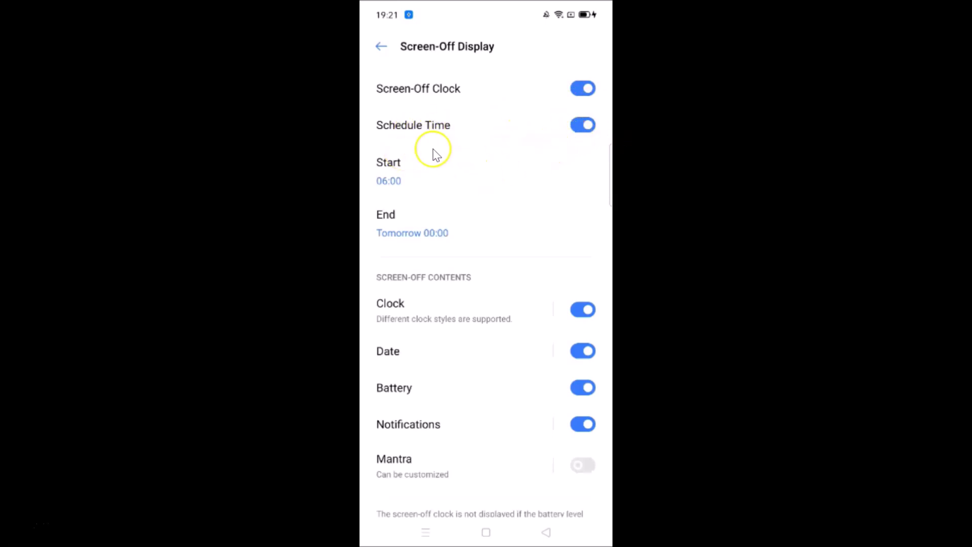
Set the screen-off clock schedule's end time to 23:00 and switch Schedule Time off.
left_click(403, 175)
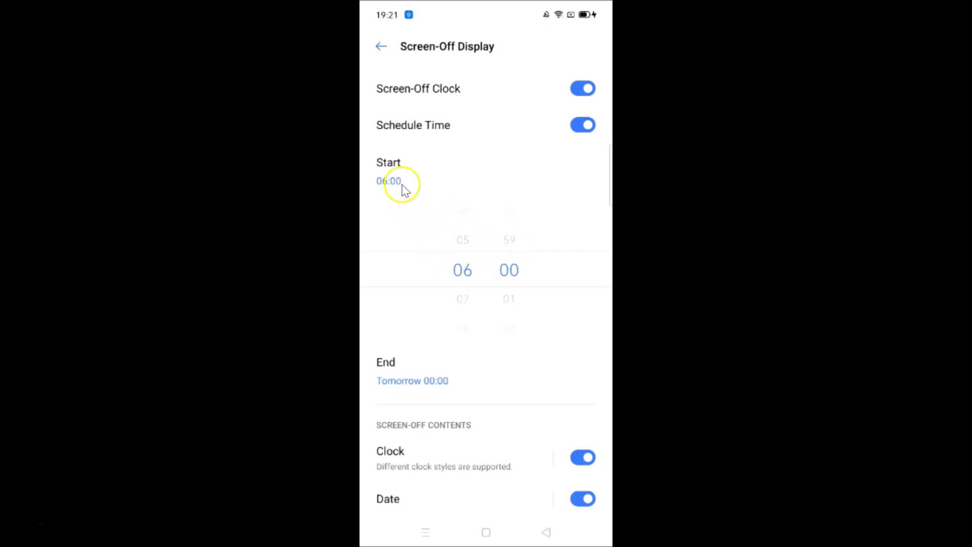
left_click(399, 182)
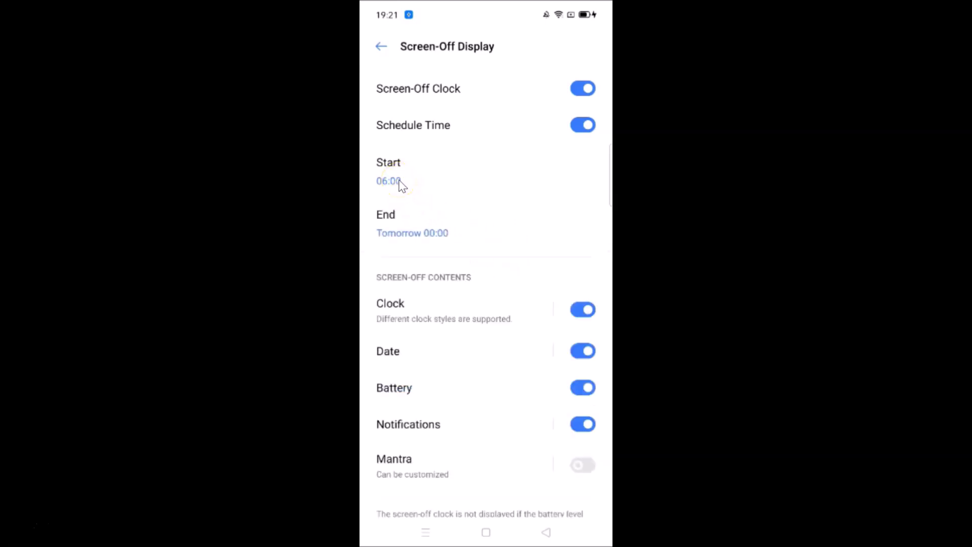
left_click(410, 223)
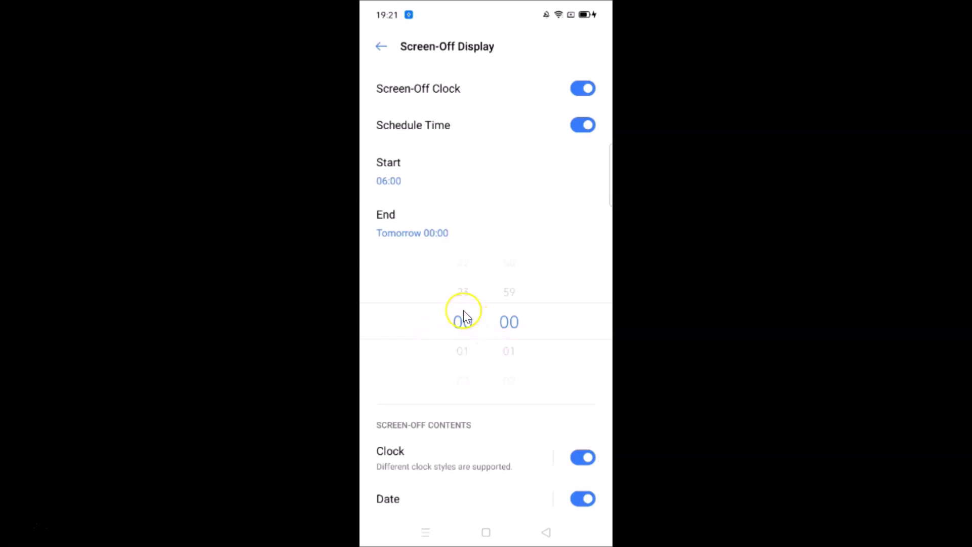
scroll(463, 311, "up", 1)
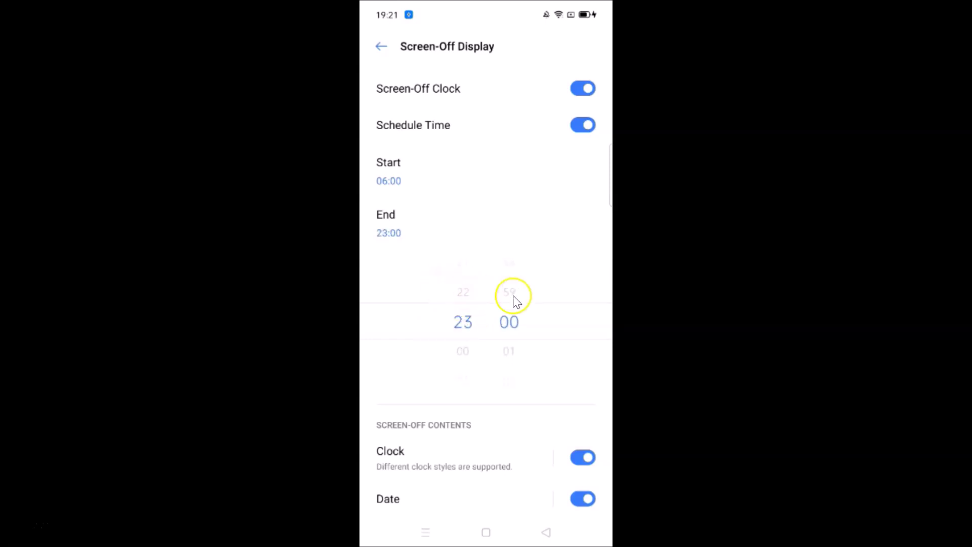
left_click(400, 221)
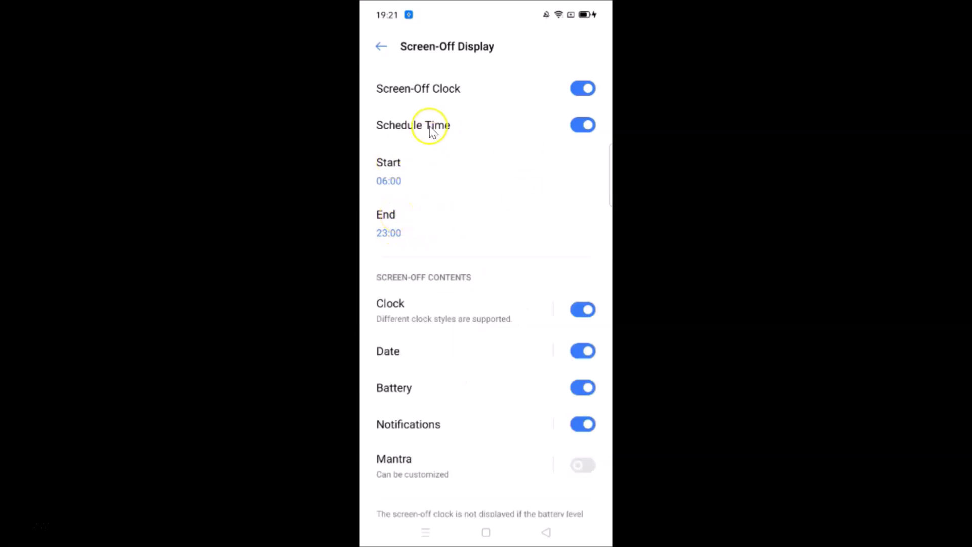
left_click(581, 133)
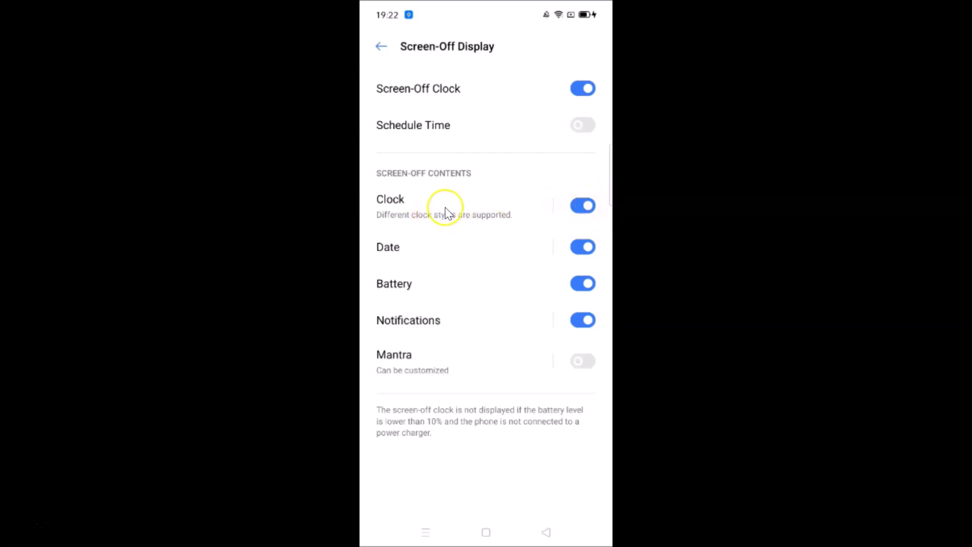
Preview a blue digital and an orange analog clock style, and save the purple single-line digital style for the screen-off clock.
left_click(416, 204)
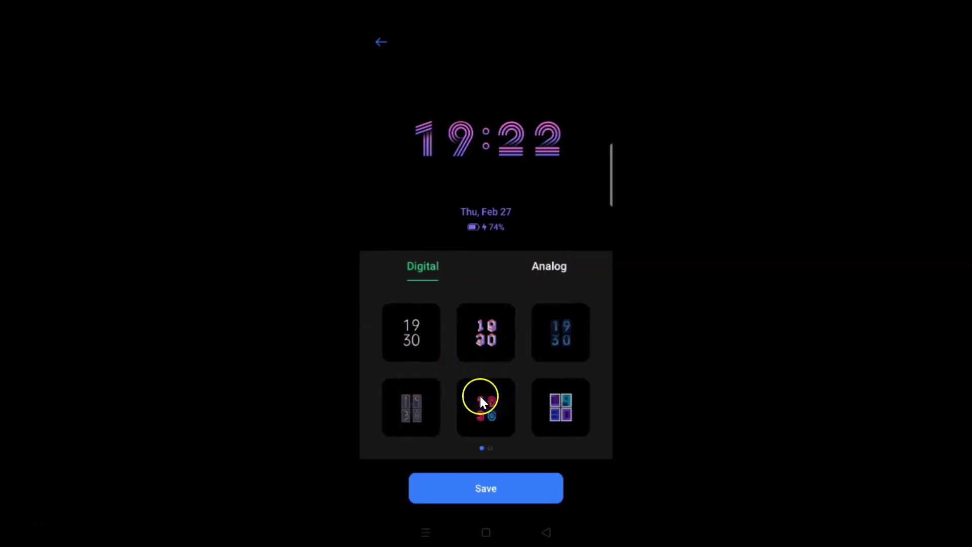
left_click(562, 333)
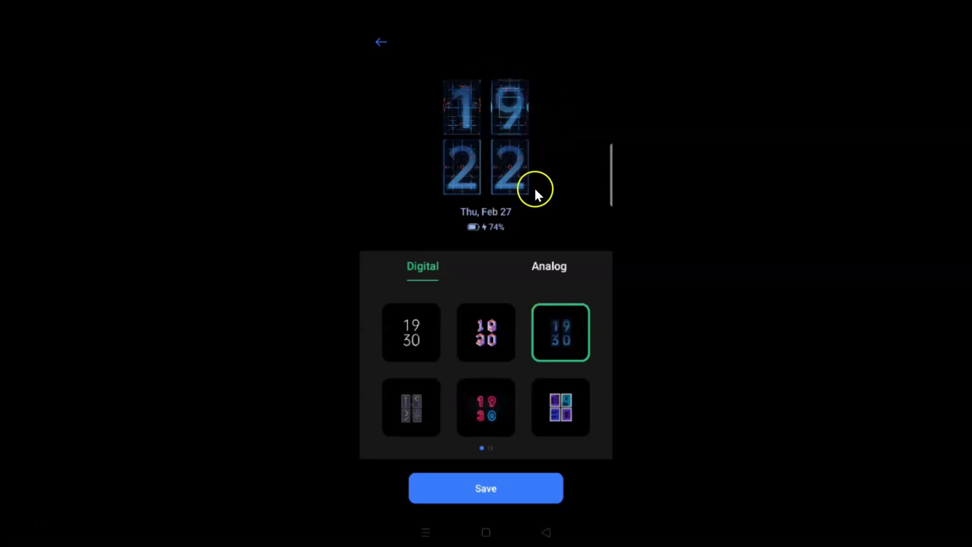
left_click(545, 273)
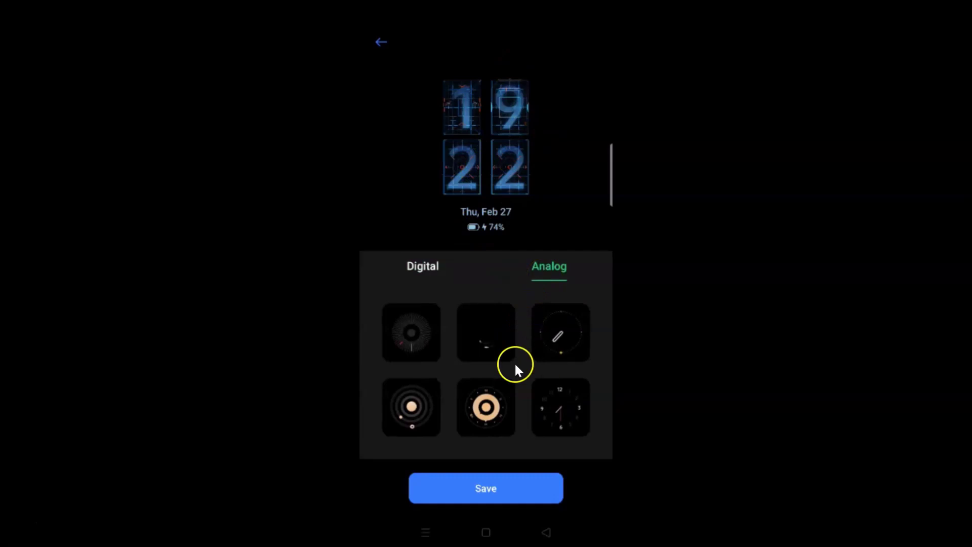
left_click(496, 409)
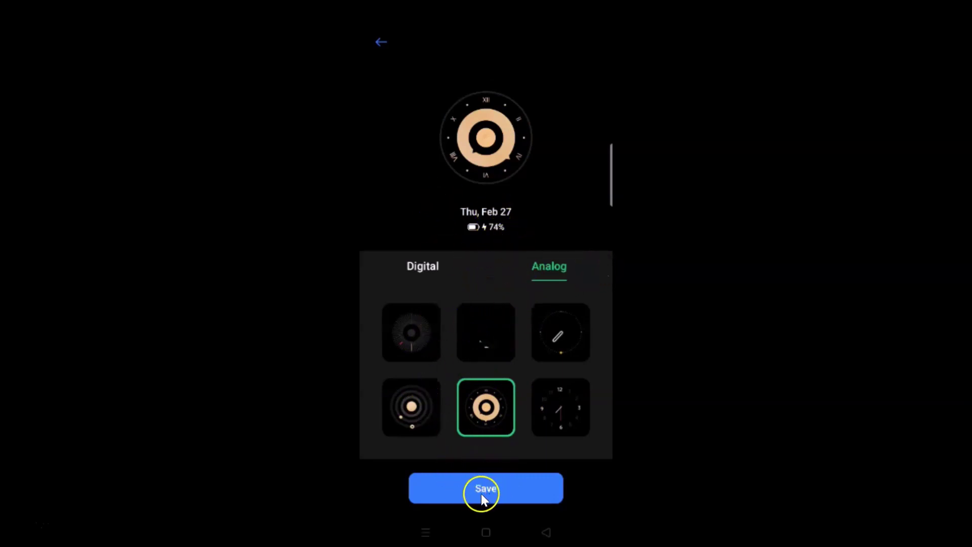
left_click(418, 272)
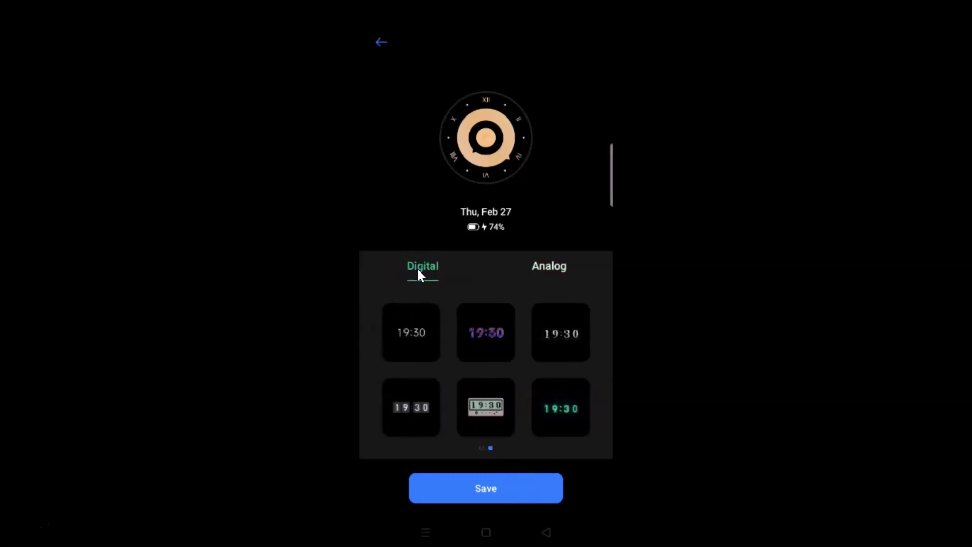
left_click(494, 334)
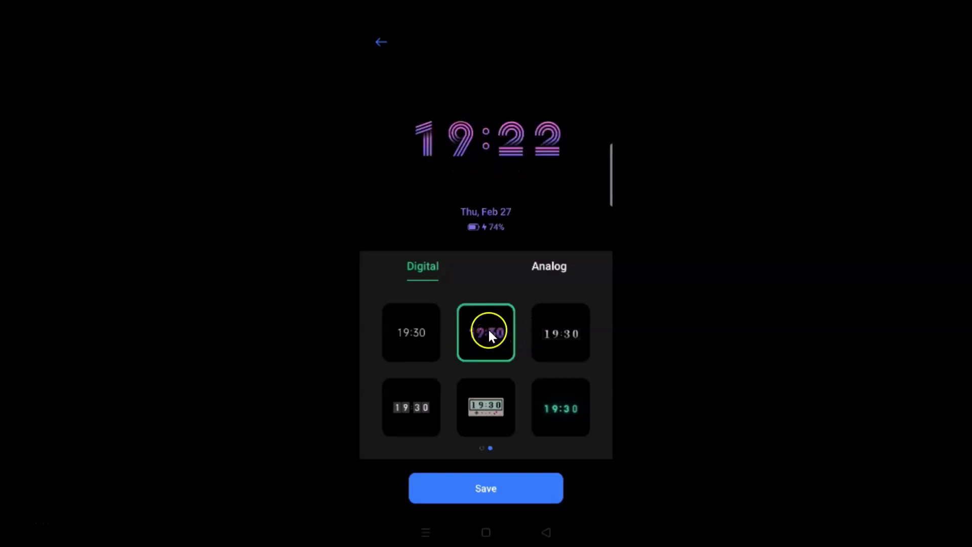
left_click(494, 491)
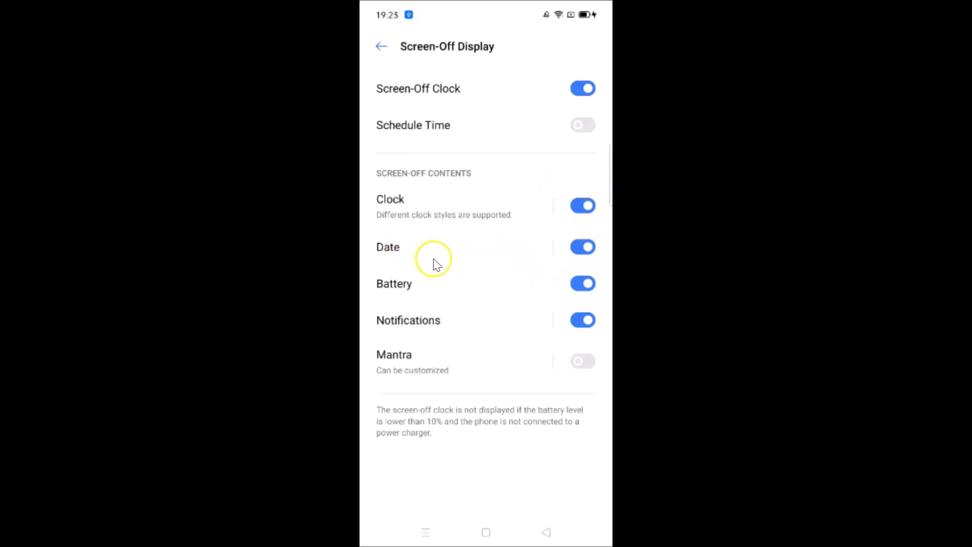
Set the screen-off date to Display Gregorian Calendar, and switch the Battery item off and on again.
left_click(417, 253)
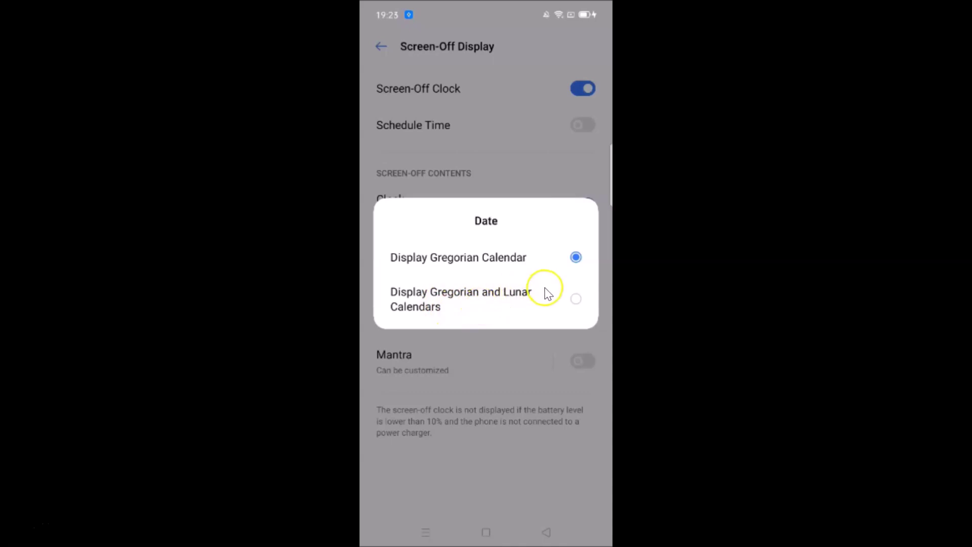
left_click(511, 264)
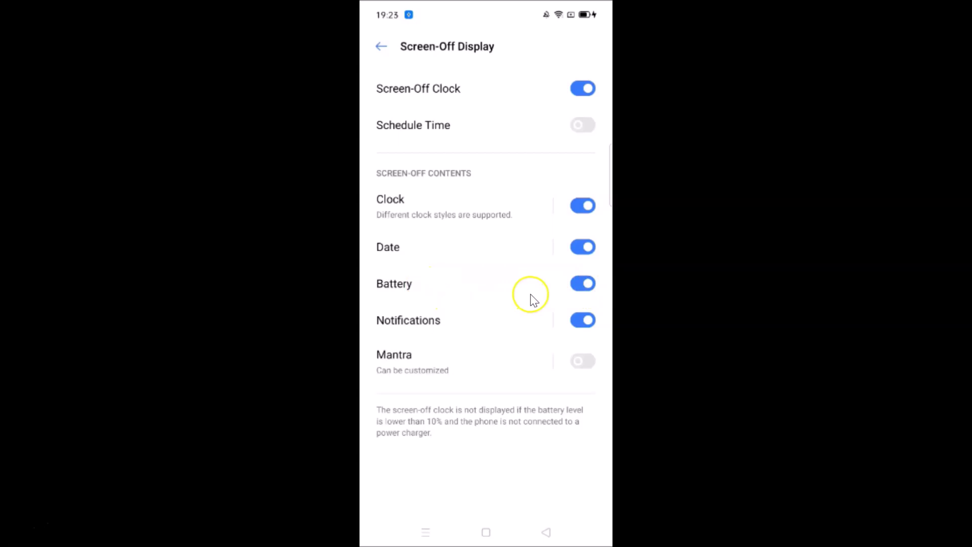
left_click(430, 289)
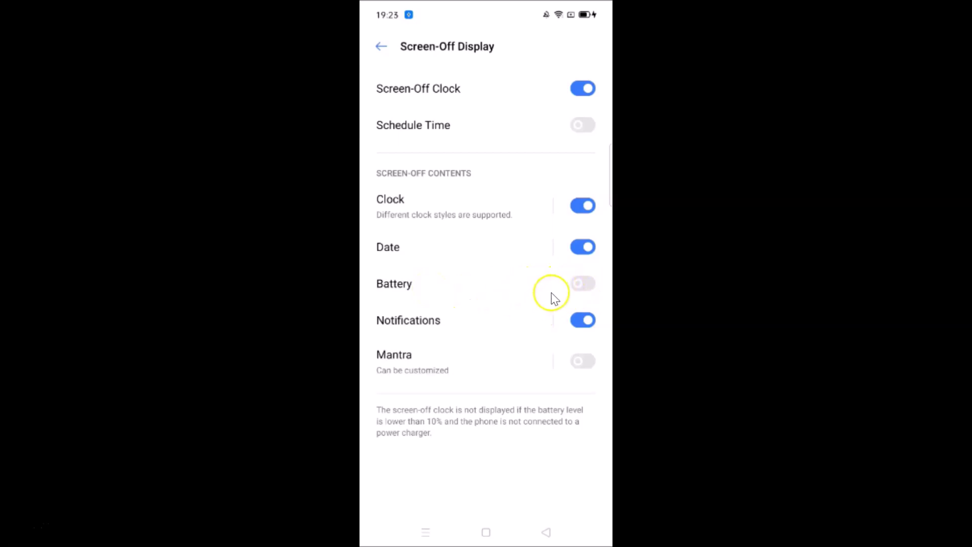
left_click(588, 289)
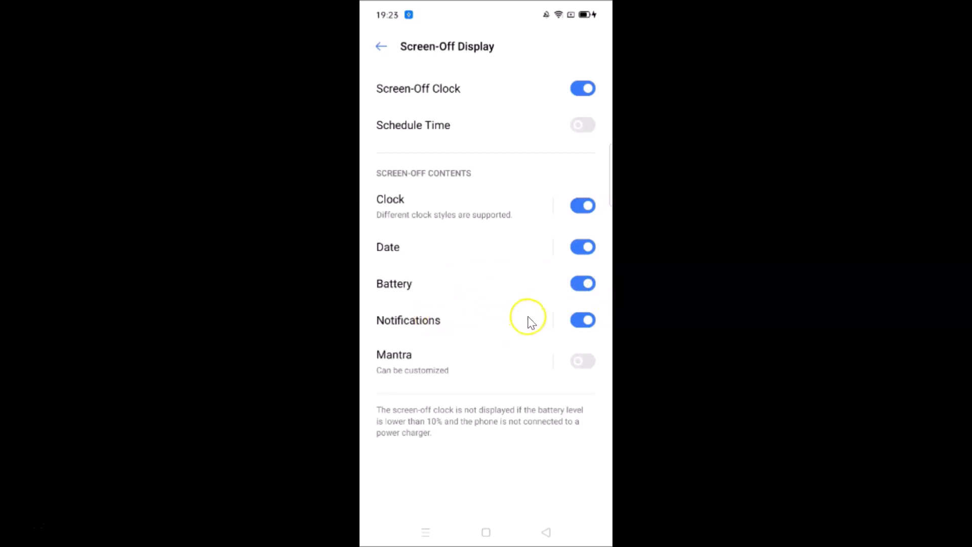
Review the list of apps whose icons can be displayed in screen-off notifications.
left_click(432, 326)
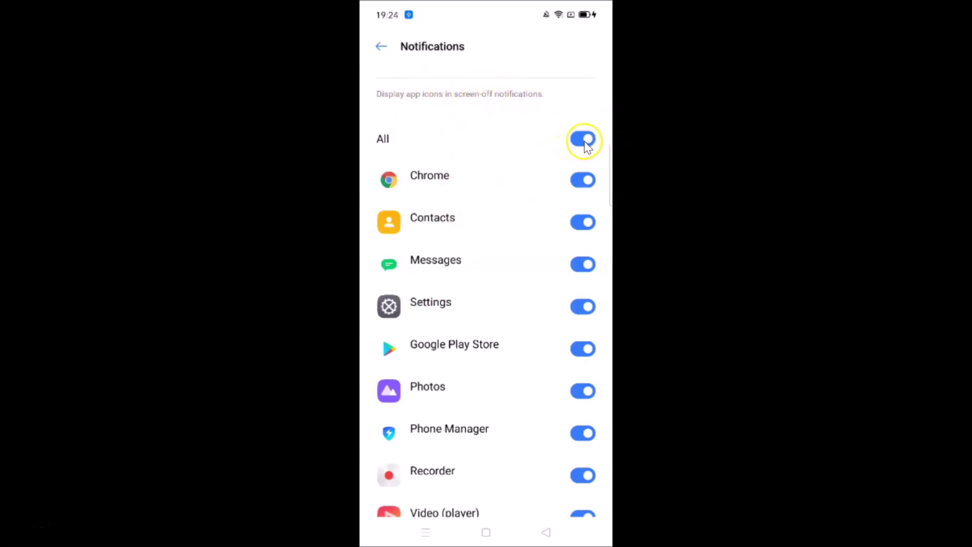
scroll(535, 228, "down", 10)
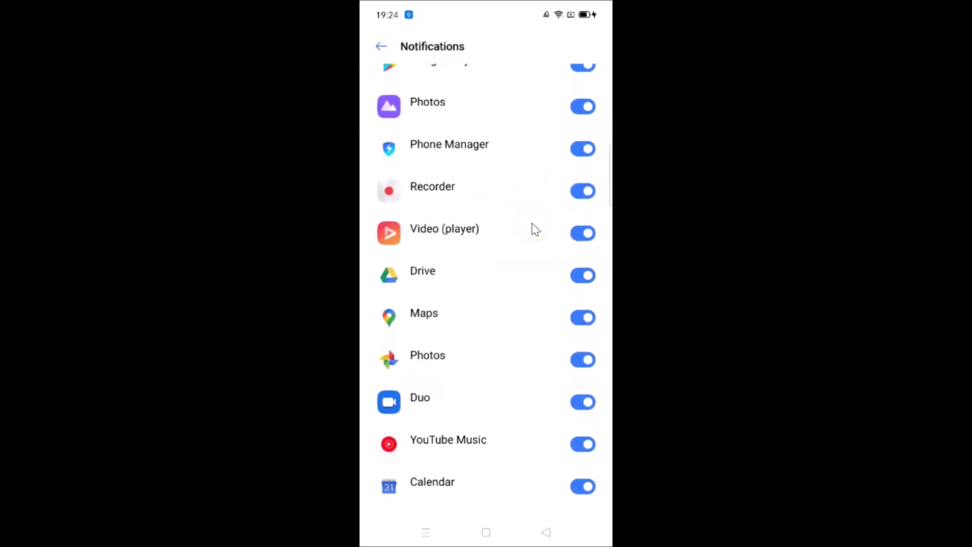
scroll(535, 229, "up", 10)
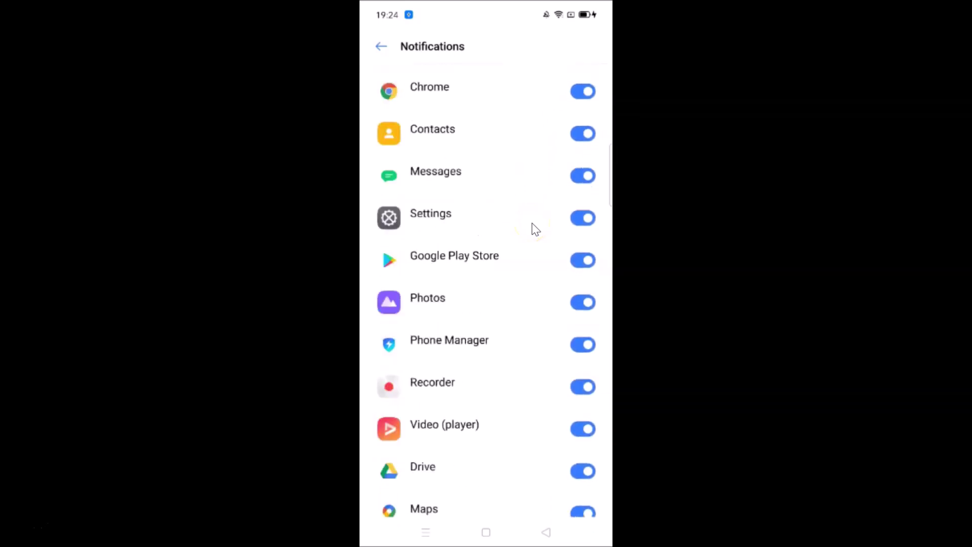
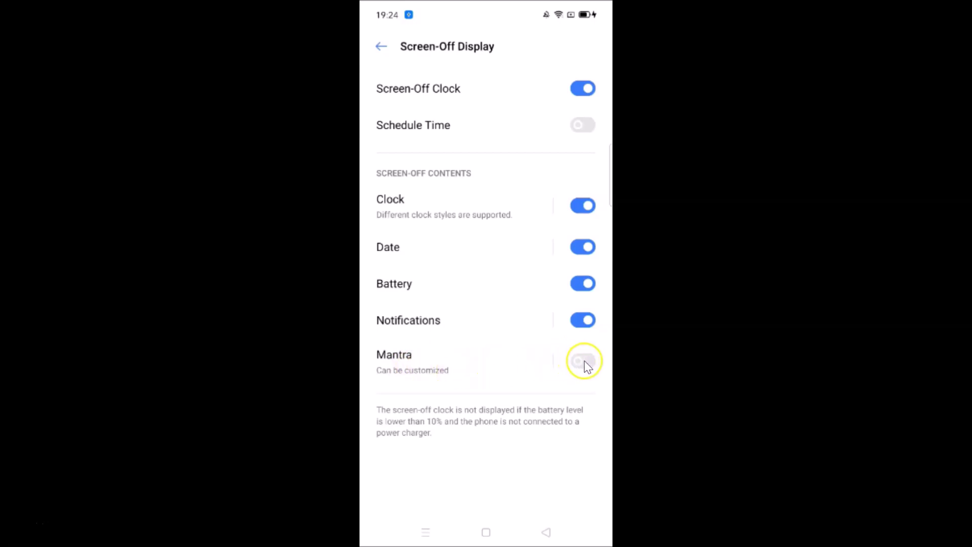
Switch on the screen-off Mantra and replace its personal mantra text with "success".
left_click(584, 361)
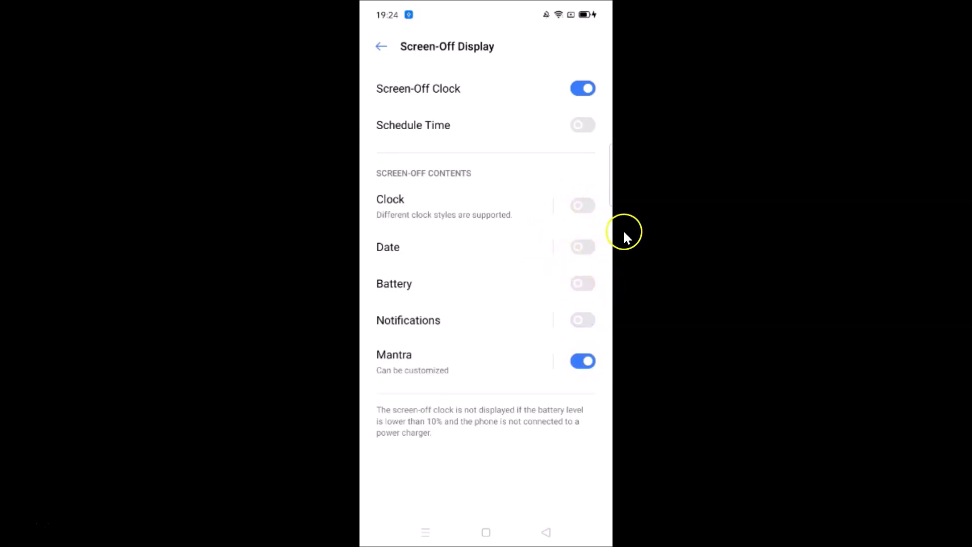
left_click(411, 363)
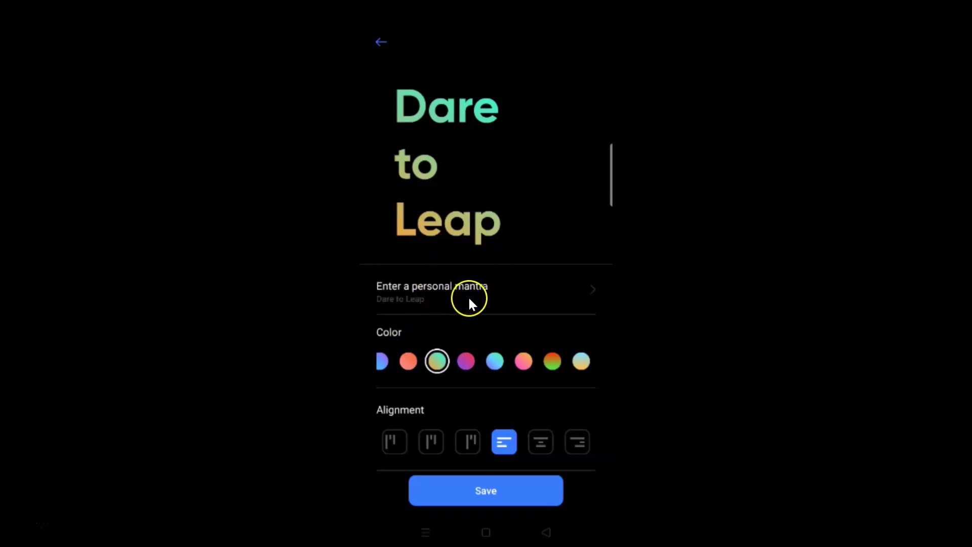
left_click(438, 306)
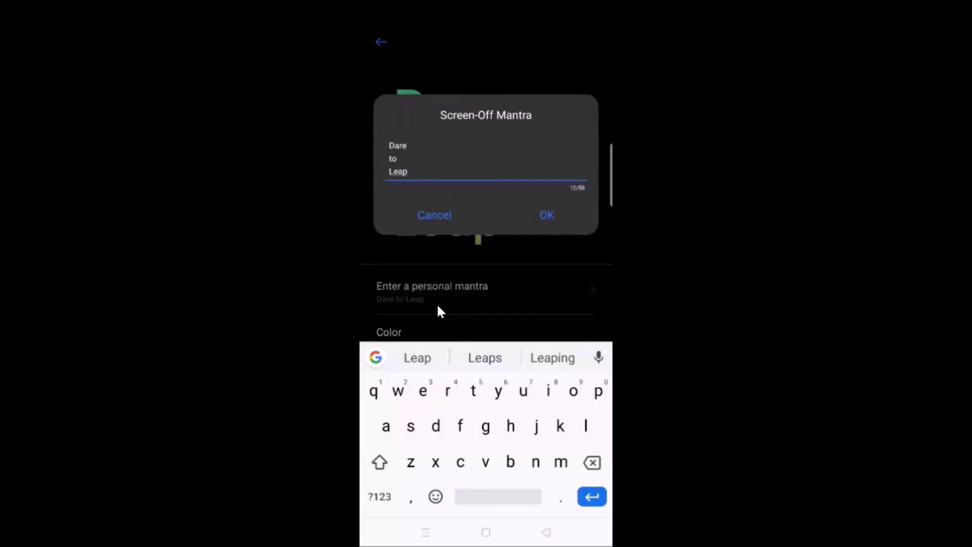
left_click(478, 180)
key("BackSpace")
key("BackSpace")
key("BackSpace")
key("BackSpace")
key("BackSpace")
key("BackSpace")
key("BackSpace")
key("BackSpace")
key("BackSpace")
key("BackSpace")
key("BackSpace")
key("BackSpace")
type("s")
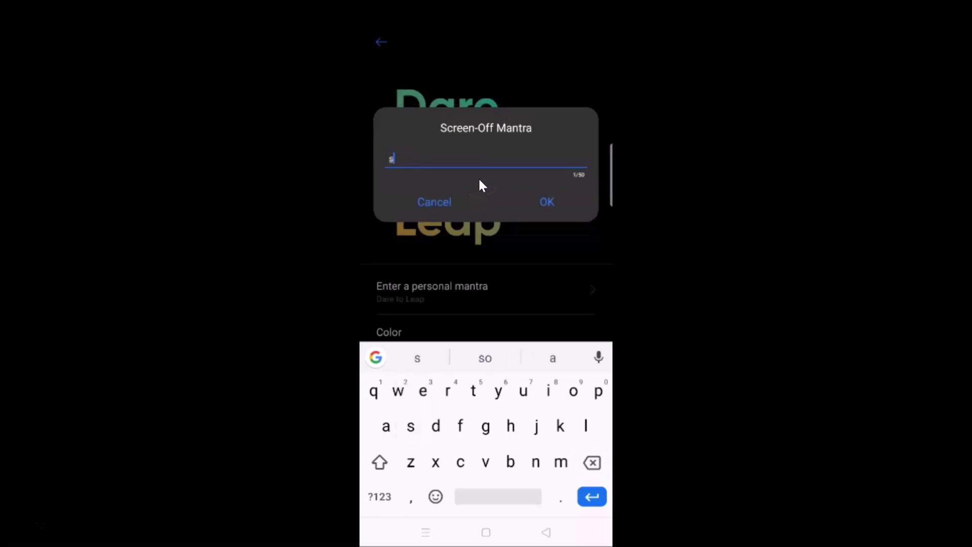
type("uccess")
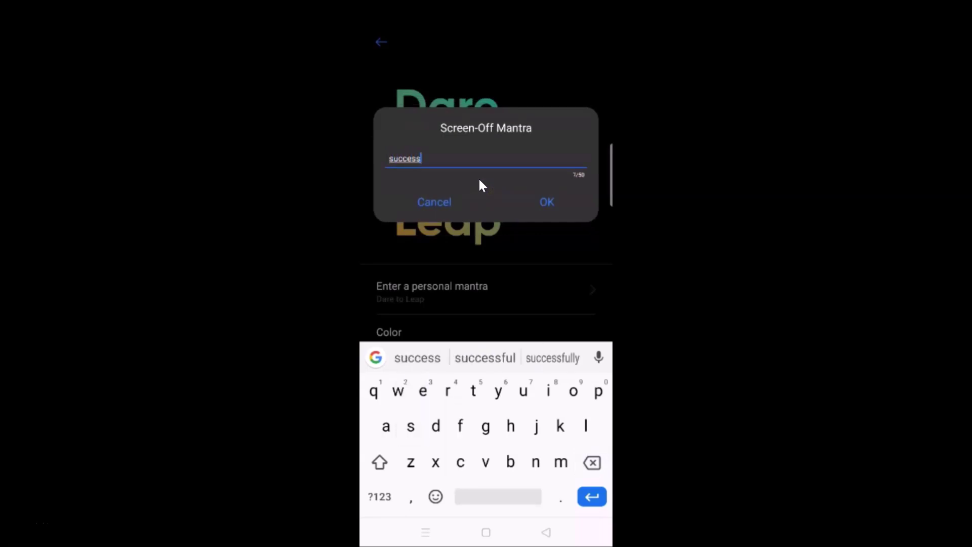
left_click(509, 151)
left_click(548, 203)
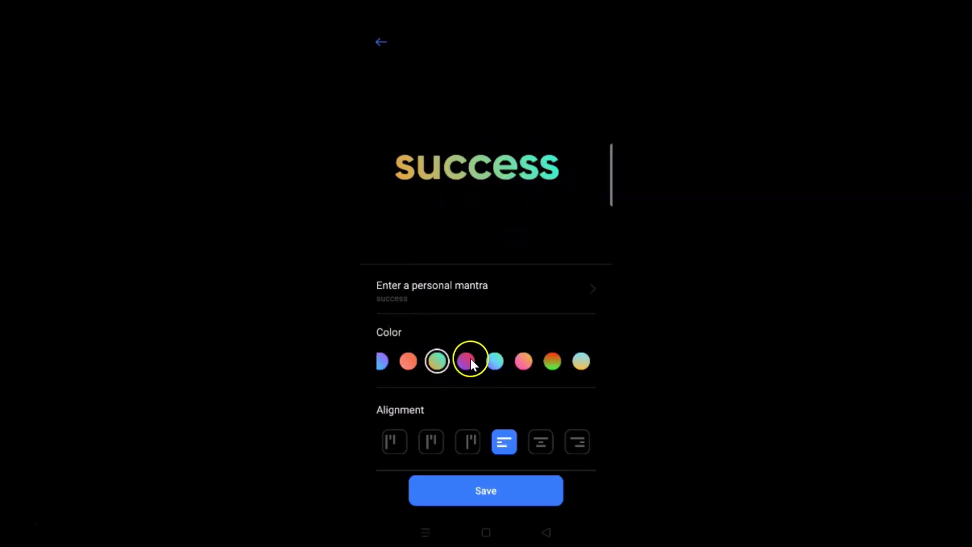
Format the mantra in solid yellow with horizontal centre alignment, the Gilroy Light font and Large font size, and save it.
scroll(494, 365, "left", 5)
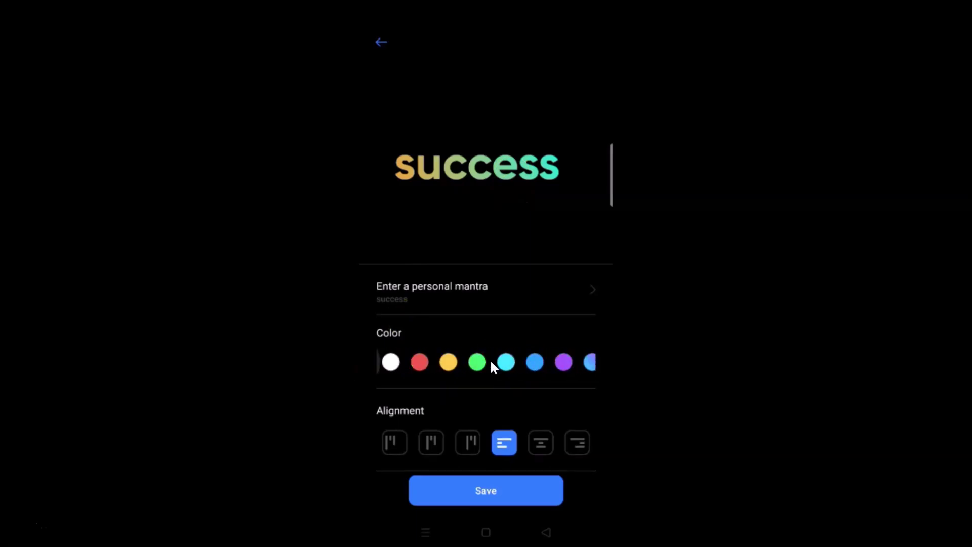
left_click(449, 362)
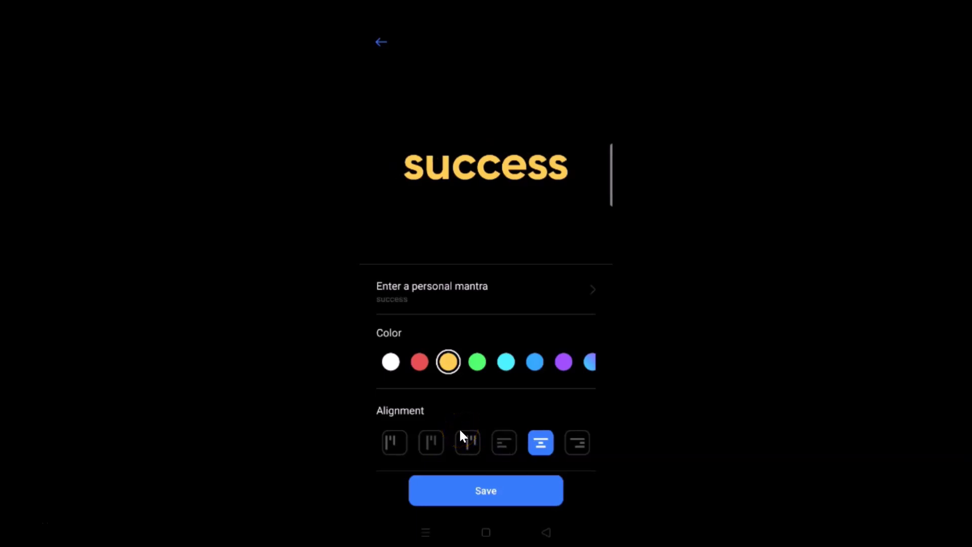
scroll(454, 403, "down", 3)
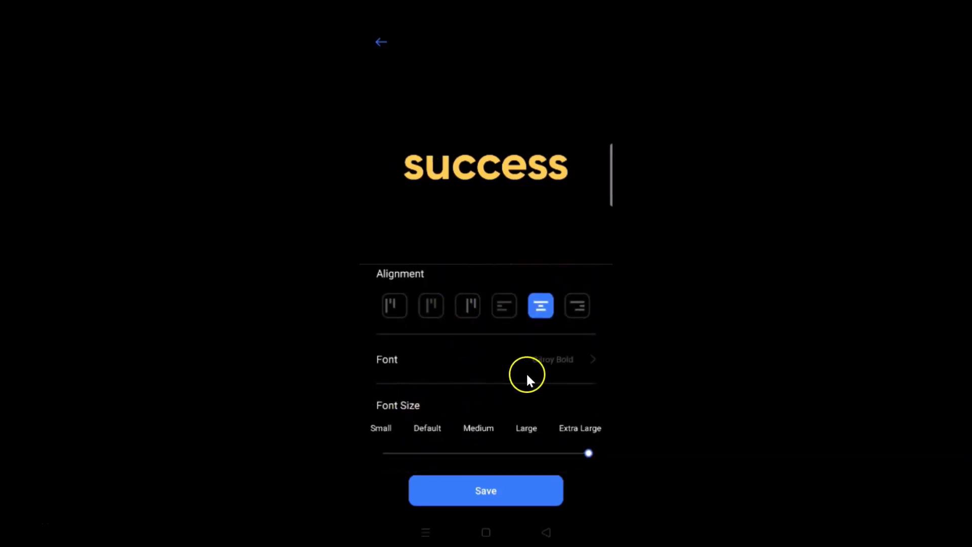
left_click(552, 366)
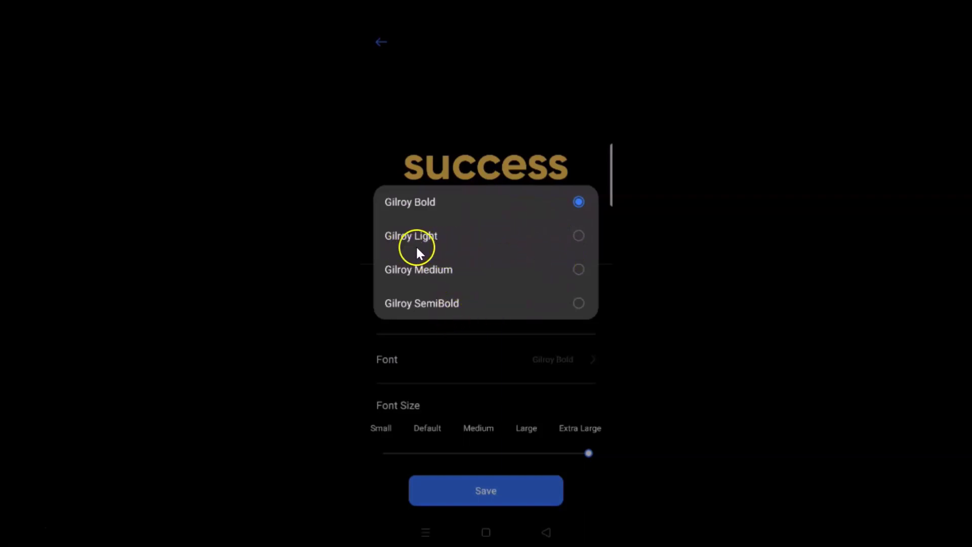
left_click(576, 236)
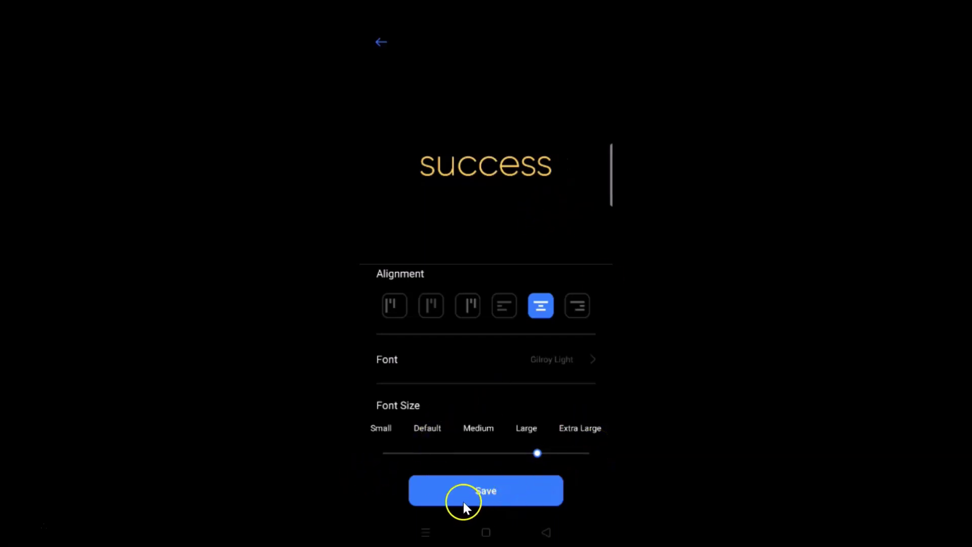
left_click(483, 495)
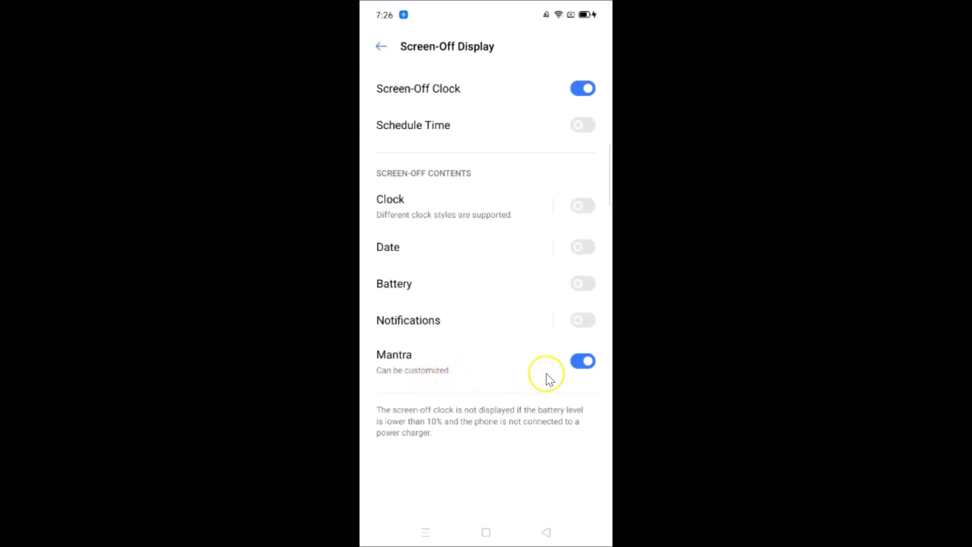
Switch the Mantra off and turn the Screen-Off Clock back on with Schedule Time disabled.
left_click(584, 362)
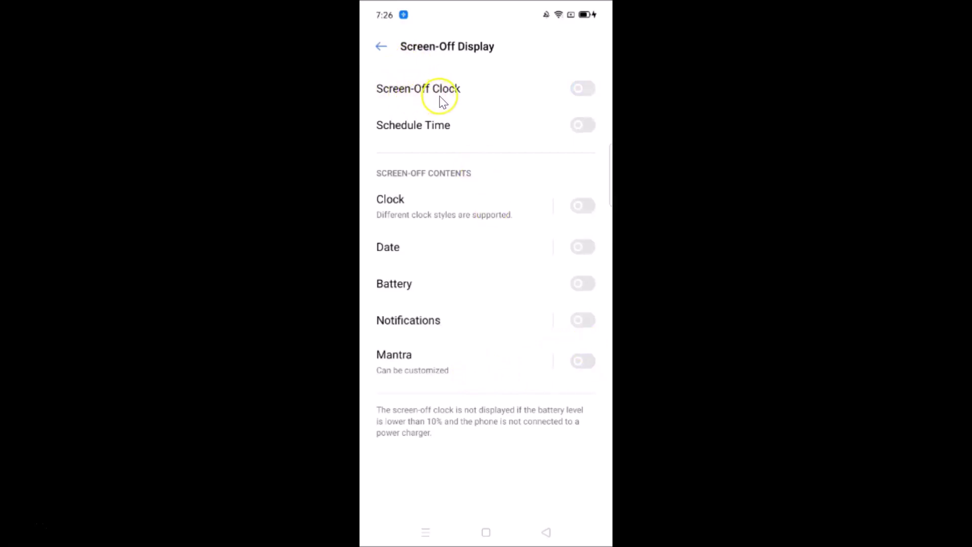
left_click(588, 90)
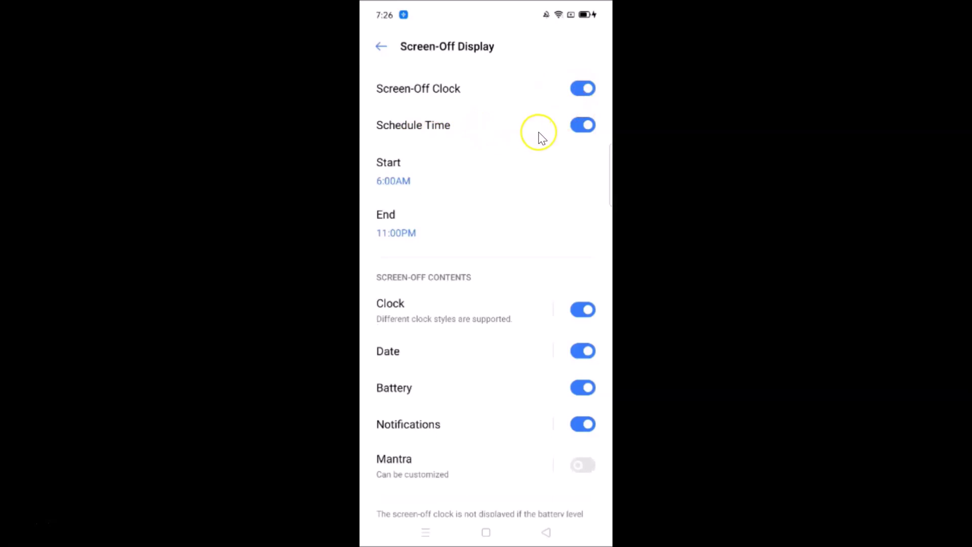
left_click(581, 131)
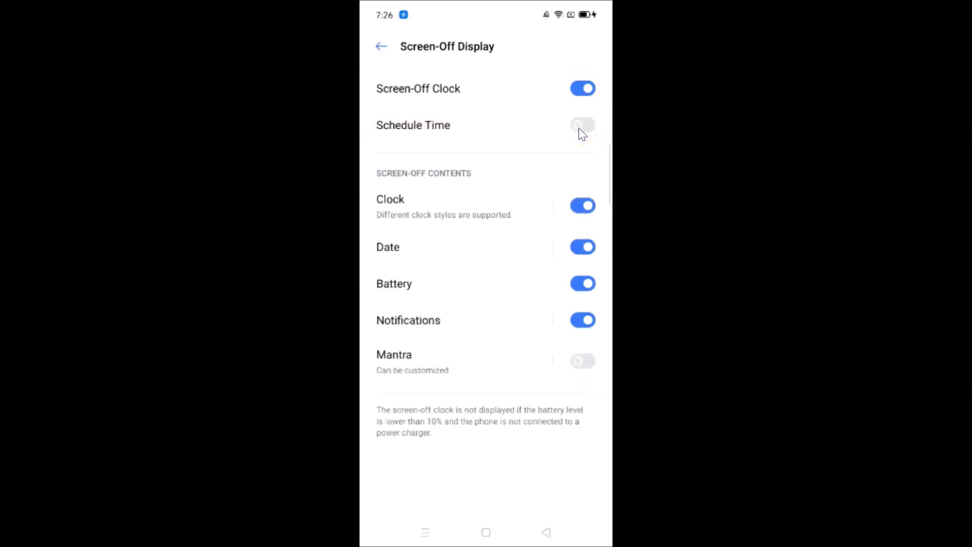